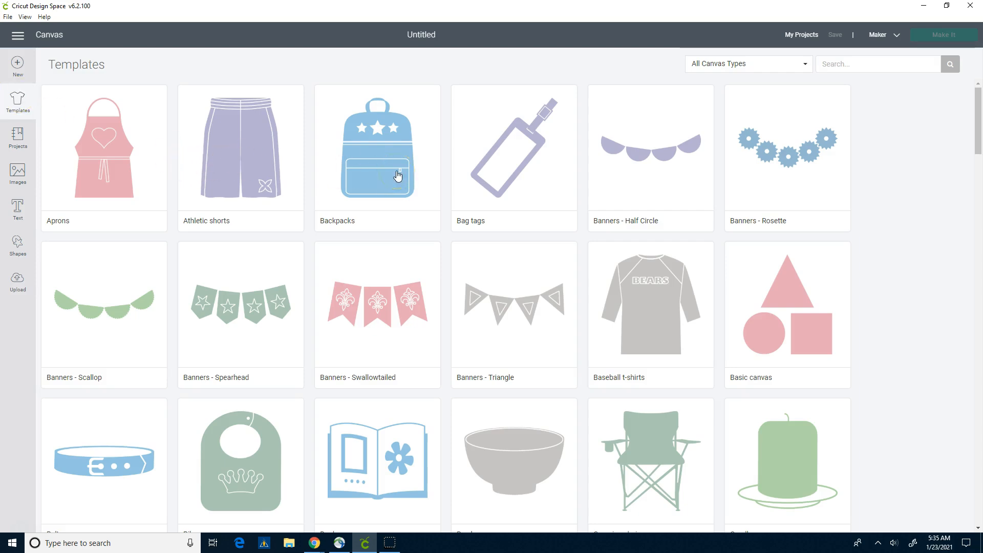
# - Browse the template library and place the Baseball t-shirts template on the canvas
pyautogui.click(489, 163)
pyautogui.scroll(-1, 671, 409)
pyautogui.scroll(-6, 566, 402)
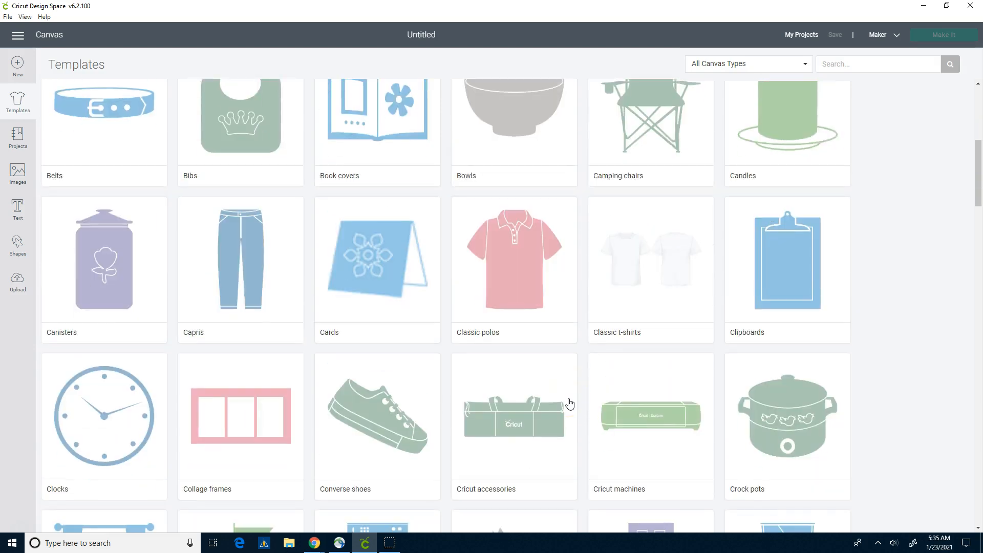
pyautogui.scroll(-1, 569, 404)
pyautogui.scroll(-3, 569, 403)
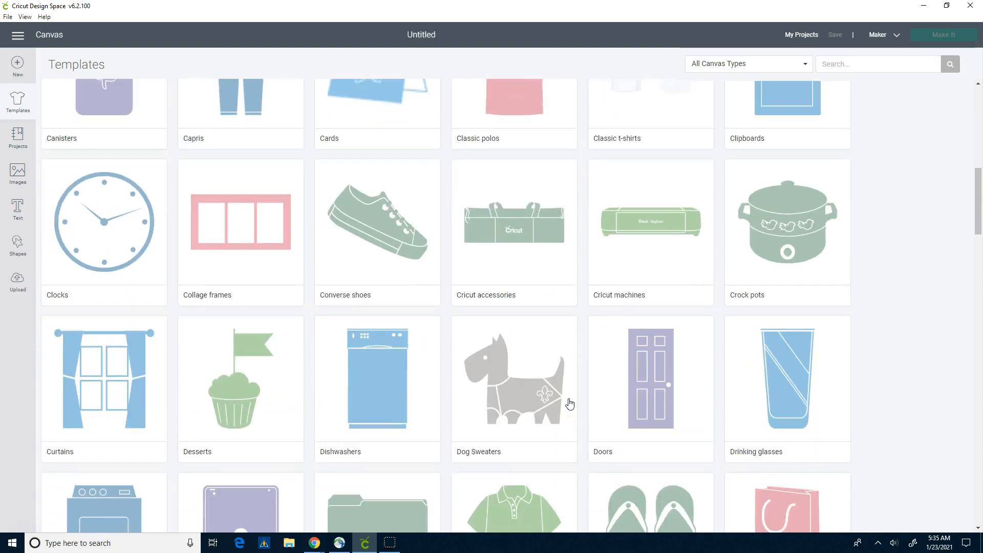
pyautogui.scroll(12, 566, 402)
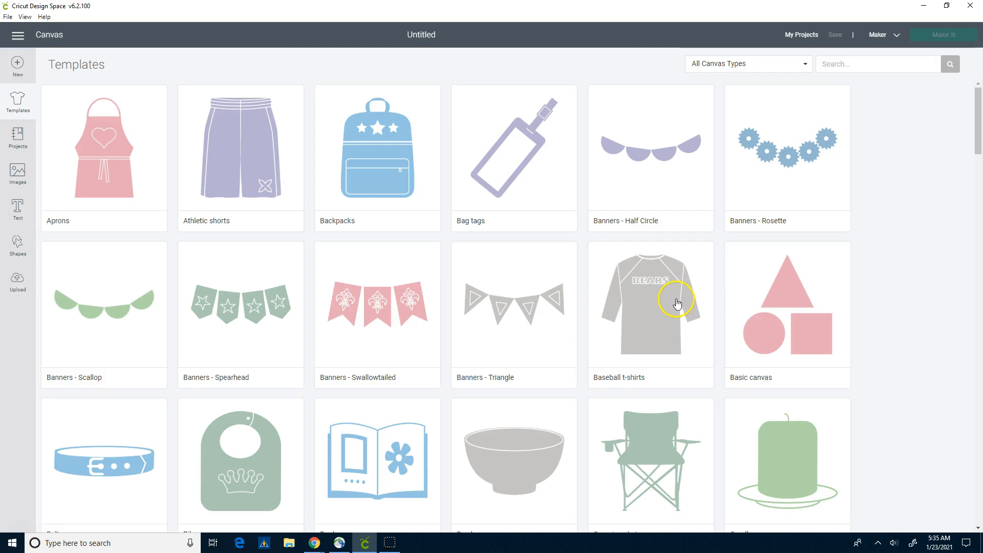
pyautogui.click(663, 289)
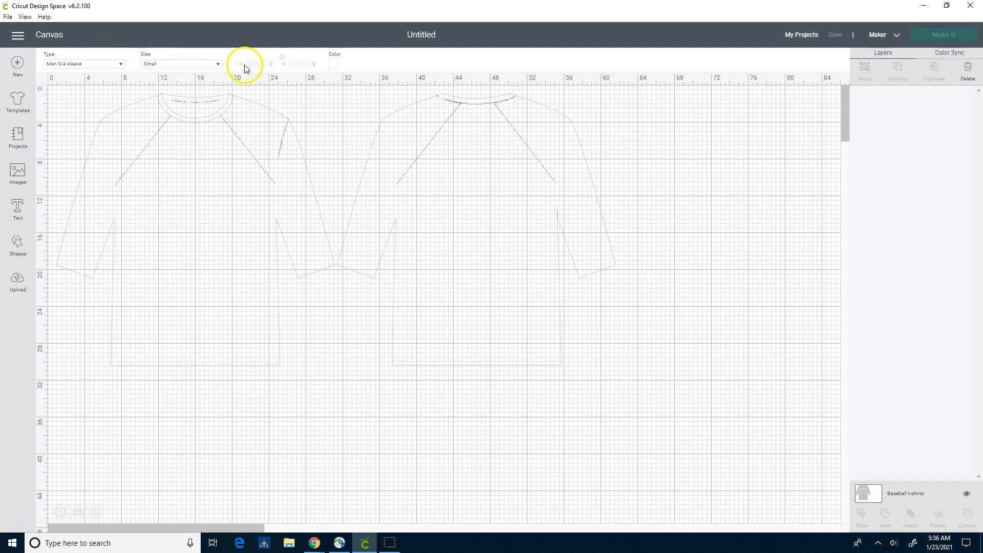
# - Try the Kids 3/4 sleeve and Women 3/4 sleeve types for the shirt template
pyautogui.click(121, 65)
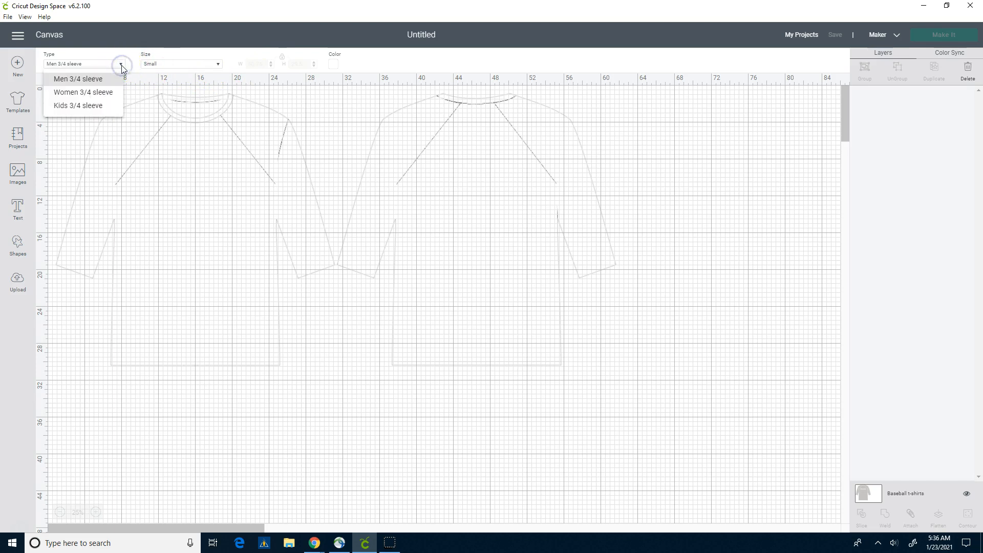
pyautogui.click(104, 106)
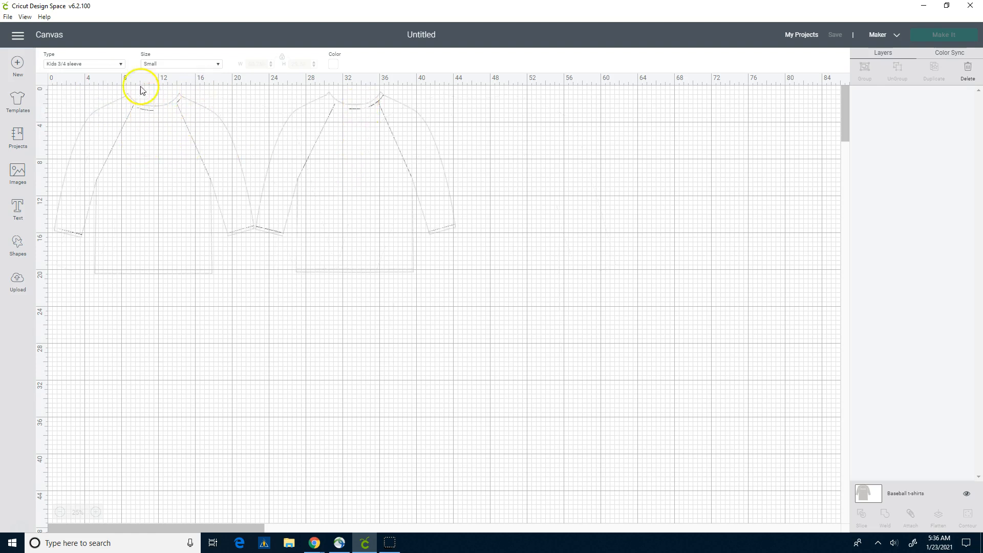
pyautogui.click(119, 65)
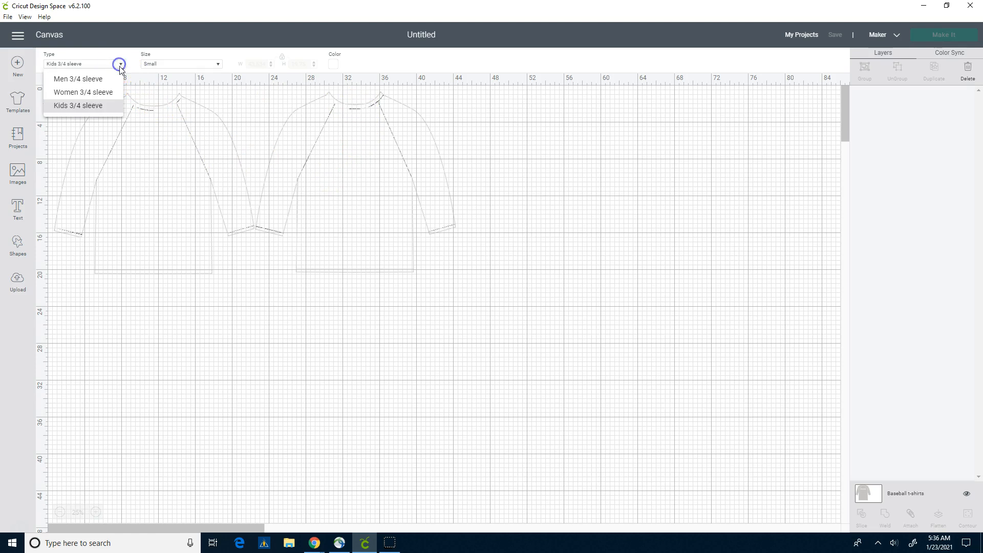
pyautogui.click(106, 95)
# - Set the shirt template's size to Large and its type to Men 3/4 sleeve
pyautogui.click(218, 65)
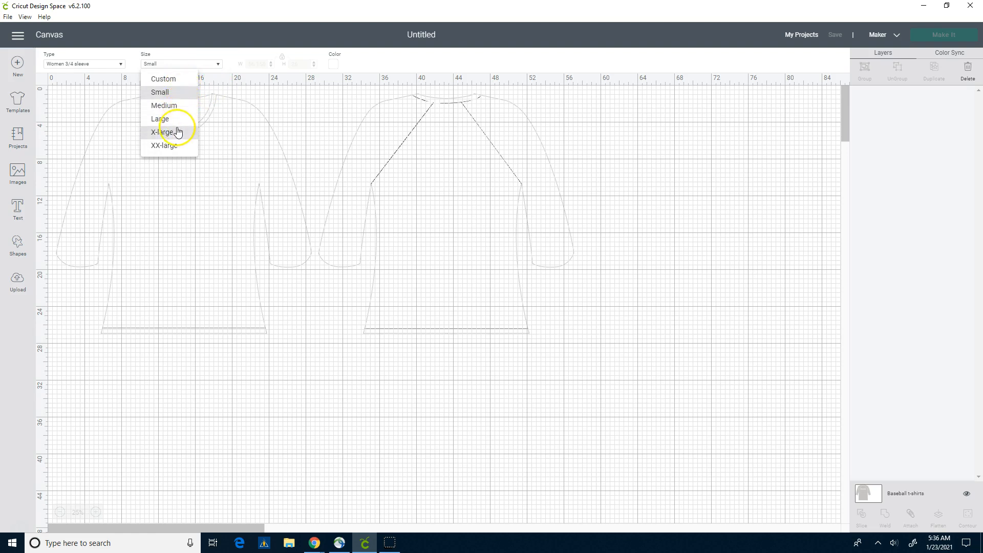
pyautogui.click(172, 119)
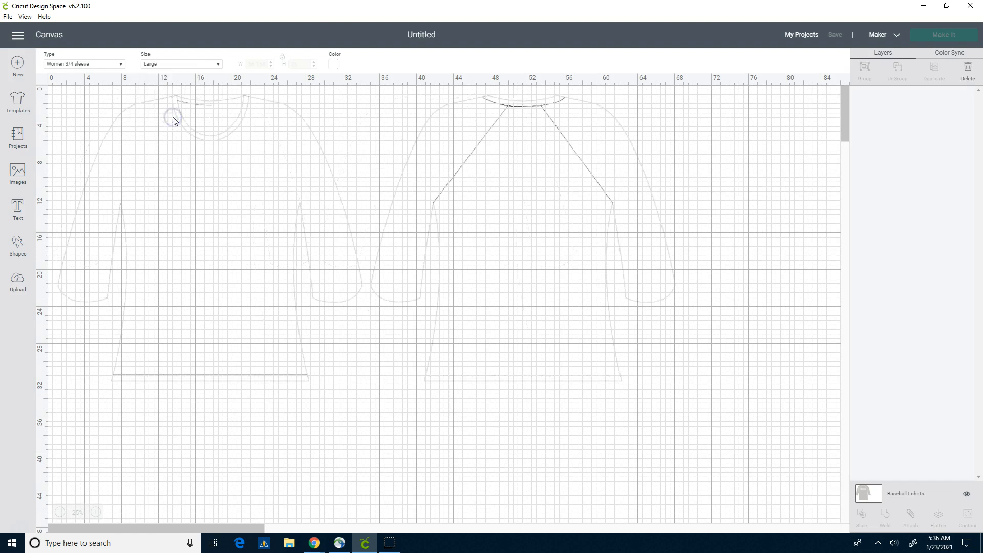
pyautogui.click(121, 63)
pyautogui.click(110, 79)
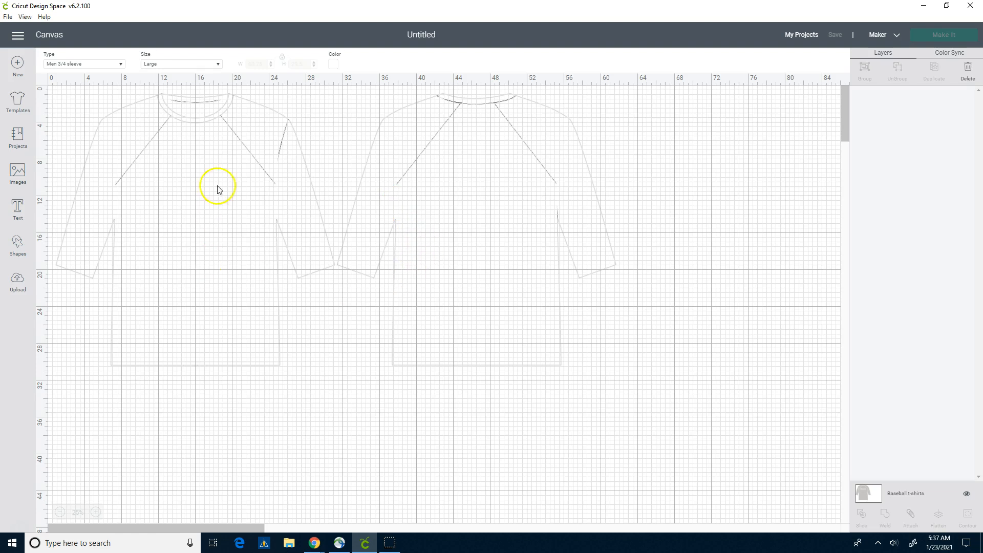
# - Try light purple and medium blue as the shirt template's color and deselect the template
pyautogui.click(332, 65)
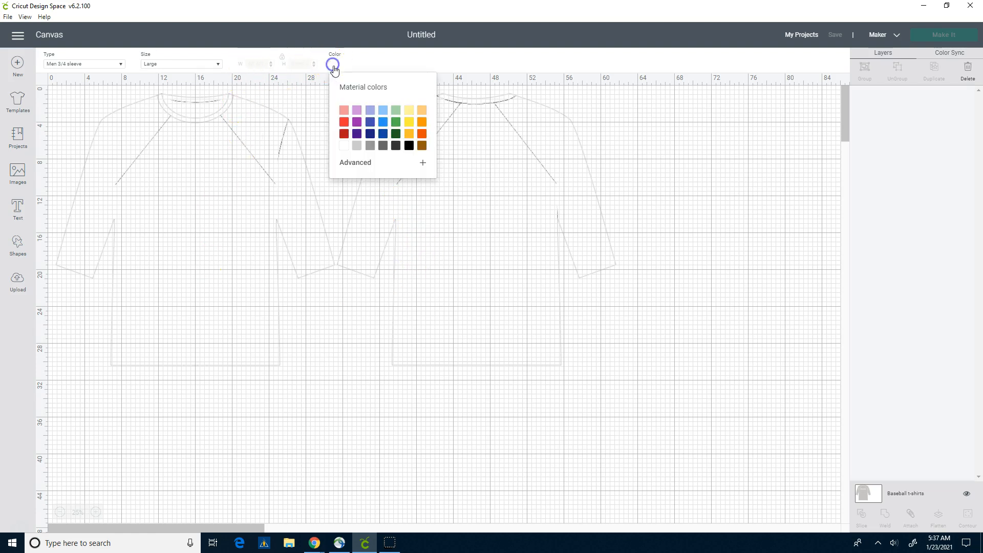
pyautogui.click(356, 109)
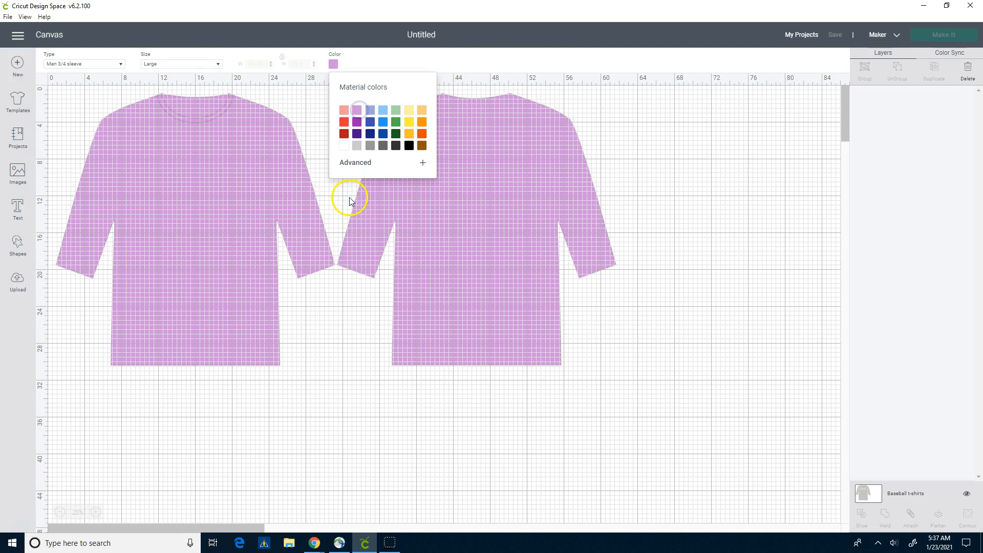
pyautogui.click(369, 127)
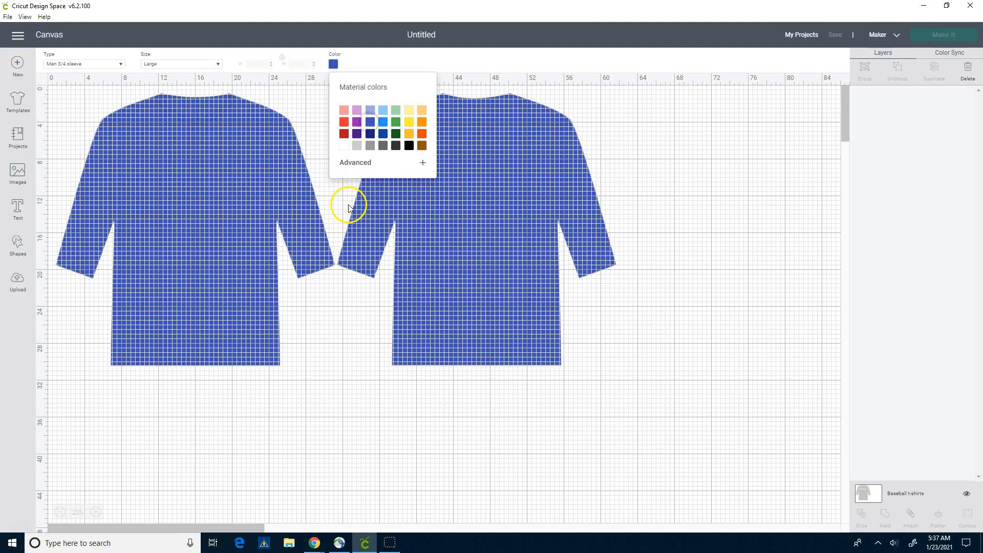
pyautogui.click(318, 147)
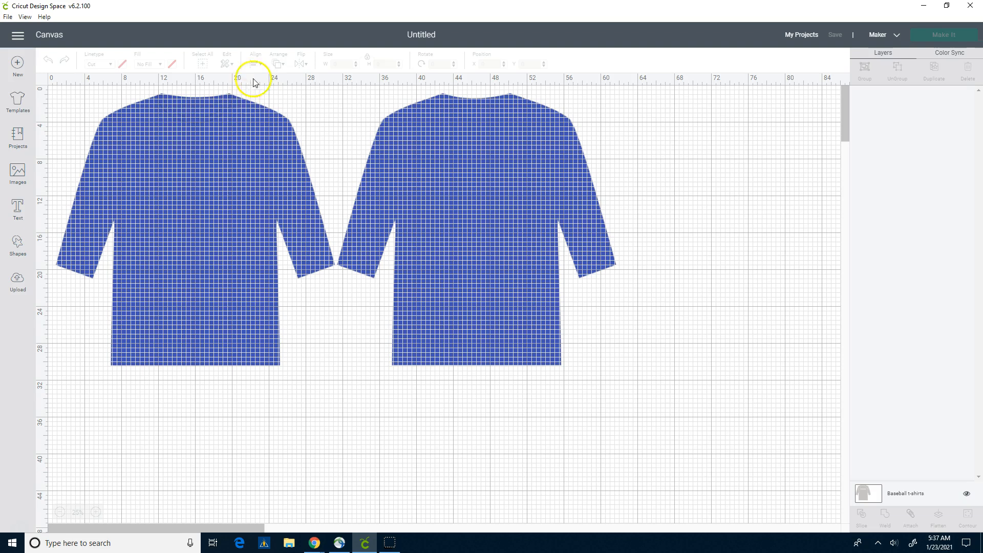
# - View the canvas type categories in the template library and return to the canvas with the template deselected
pyautogui.click(17, 100)
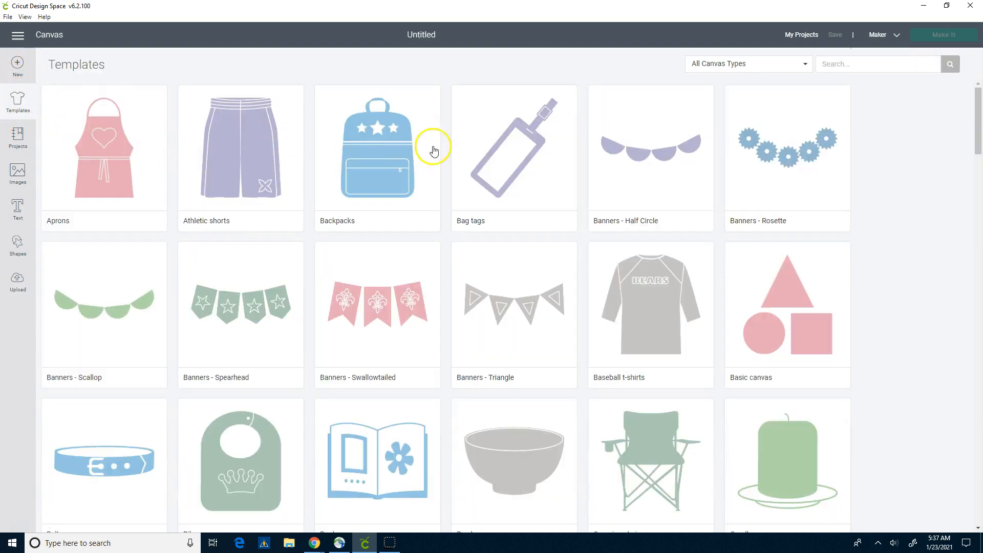
pyautogui.click(838, 65)
pyautogui.click(802, 62)
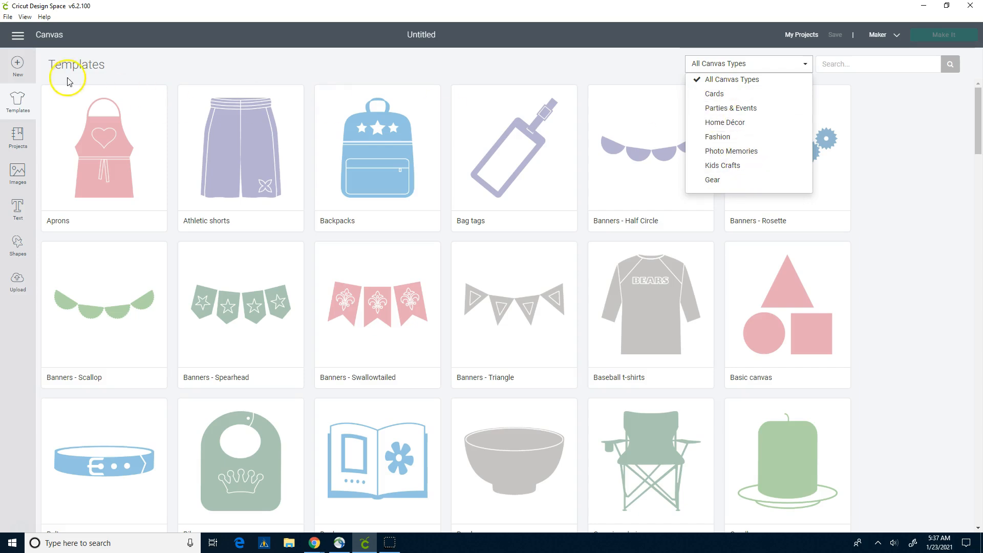
pyautogui.click(18, 113)
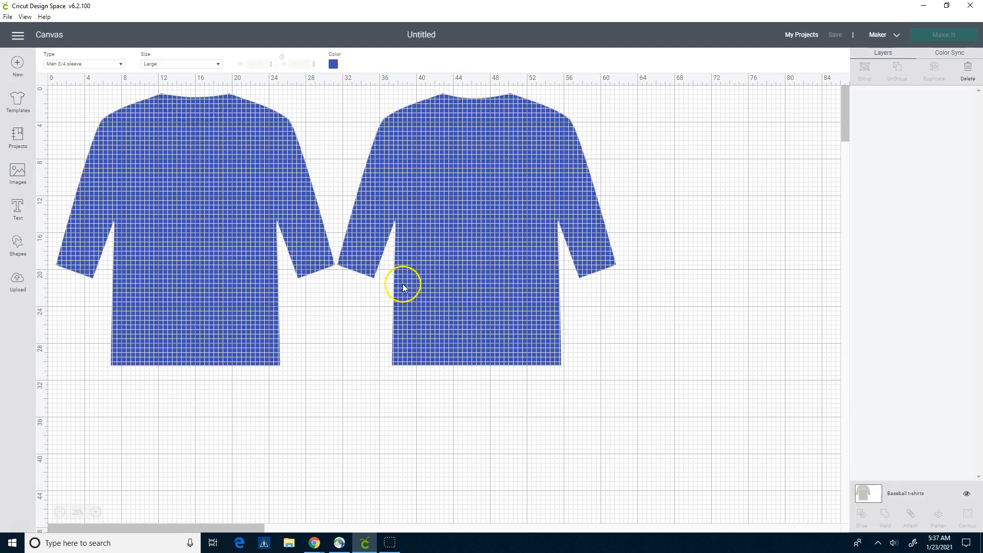
pyautogui.click(368, 359)
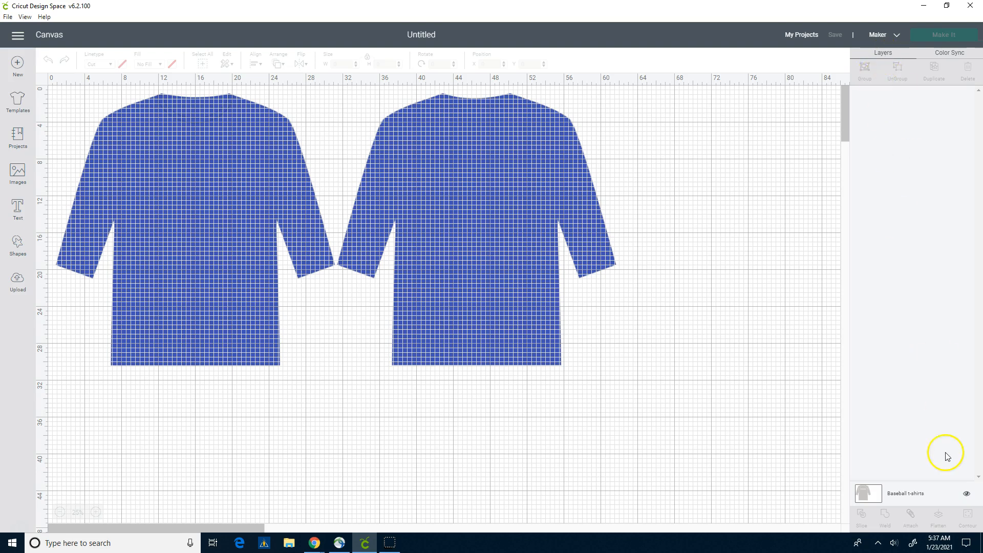
# - Select the Baseball t-shirts template layer and set its color to white
pyautogui.click(916, 500)
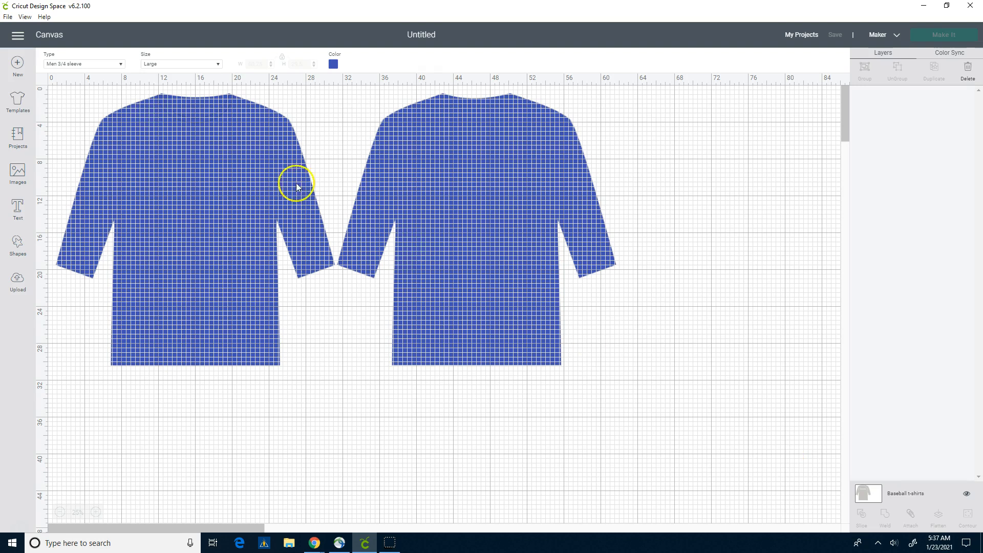
pyautogui.click(333, 63)
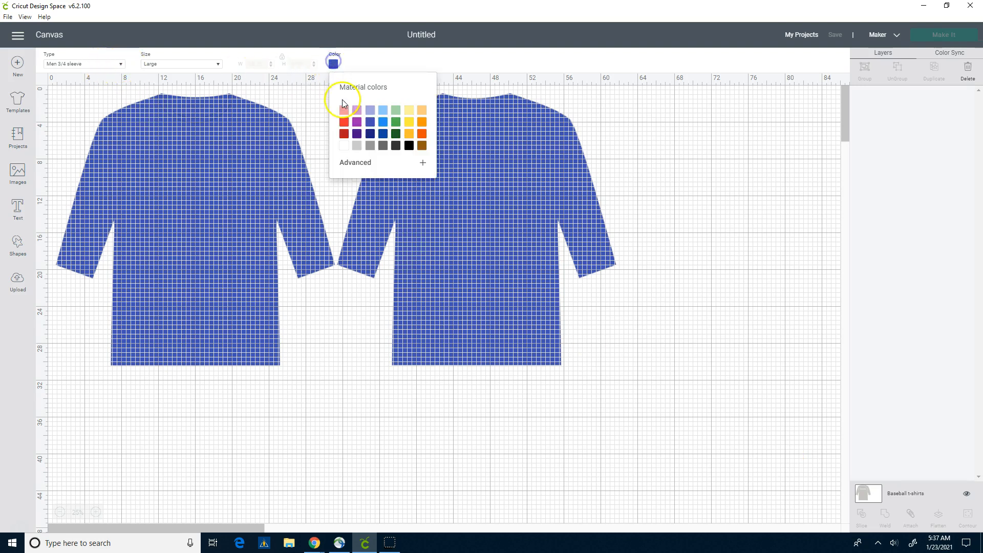
pyautogui.click(348, 150)
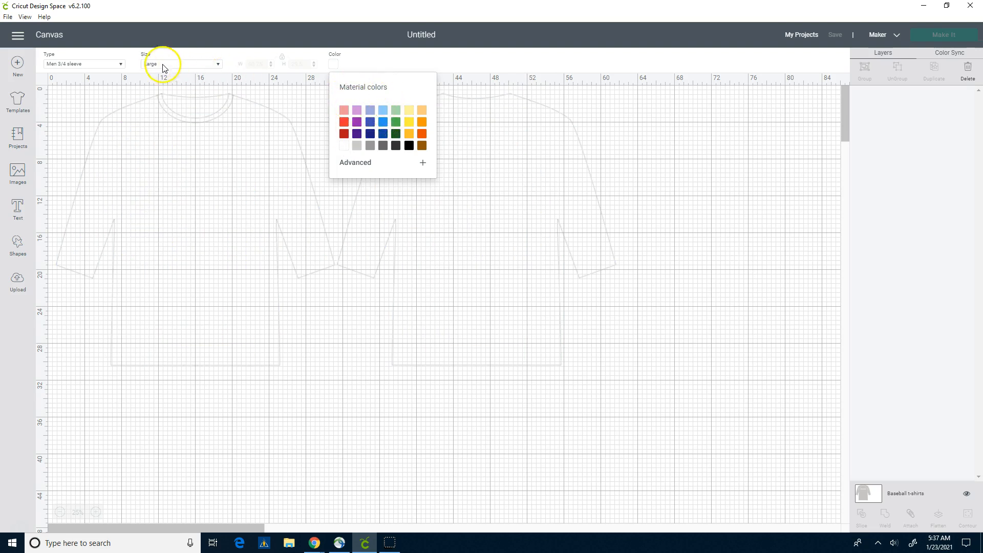
pyautogui.click(205, 57)
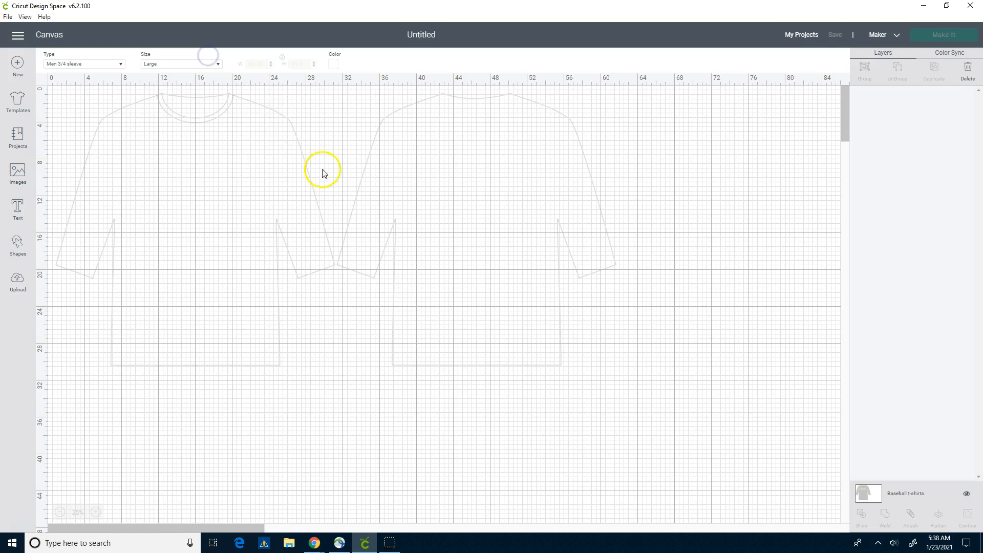
# - Toggle the Baseball t-shirts template layer's visibility off and on twice
pyautogui.click(967, 494)
pyautogui.click(967, 495)
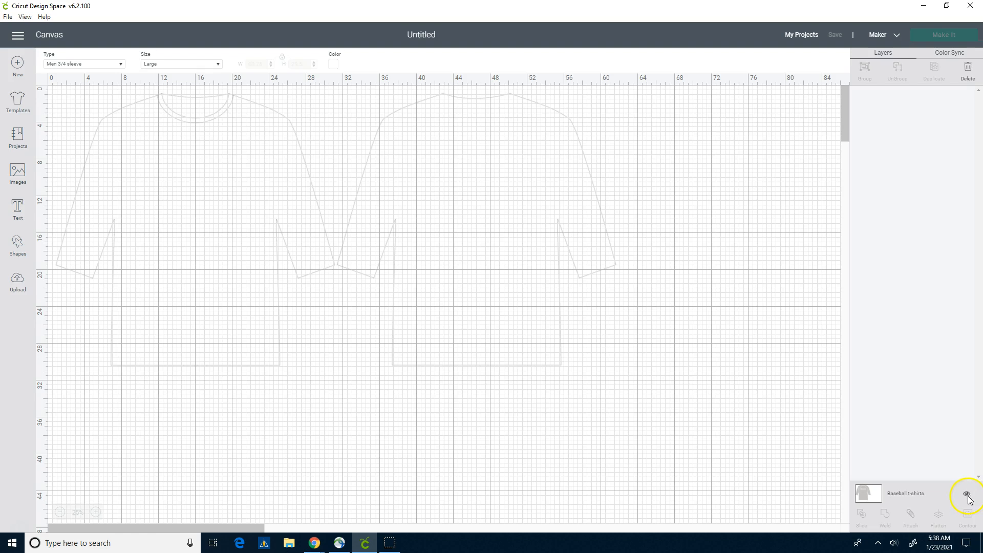
pyautogui.click(967, 496)
pyautogui.click(968, 495)
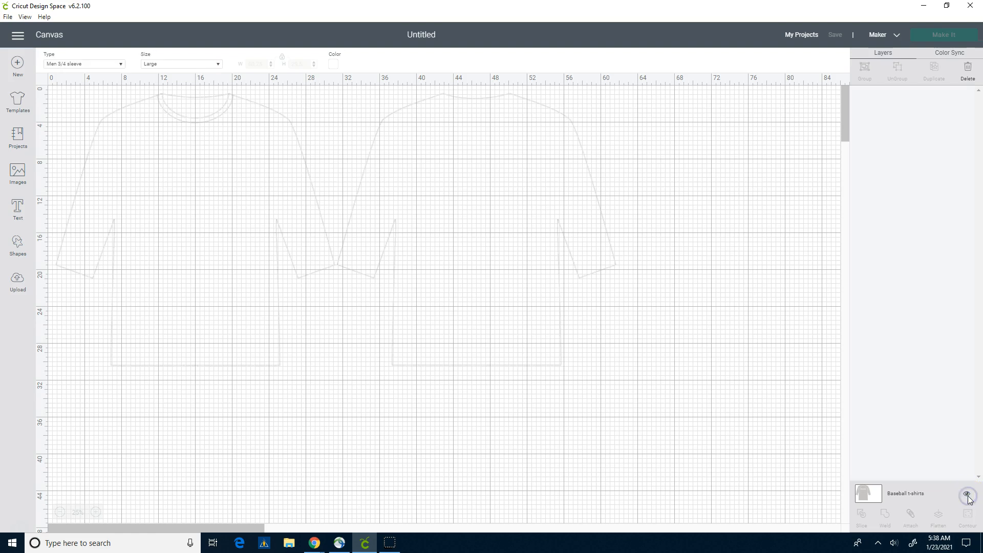